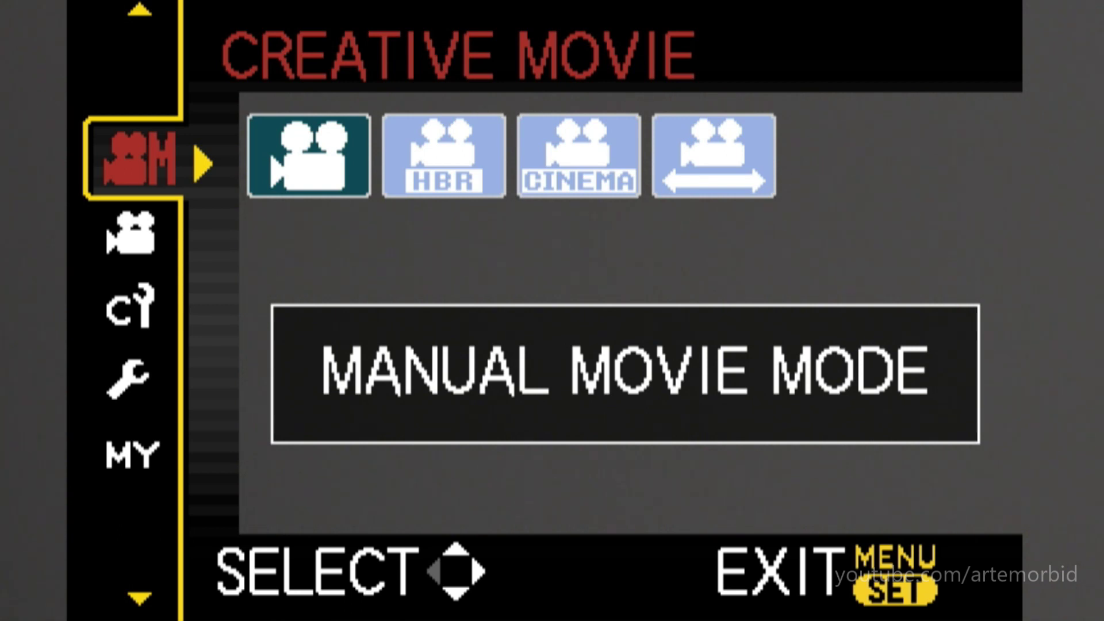
Step: Step down the GH2 menu's side tabs toward the Custom settings page
key(Down)
key(Down)
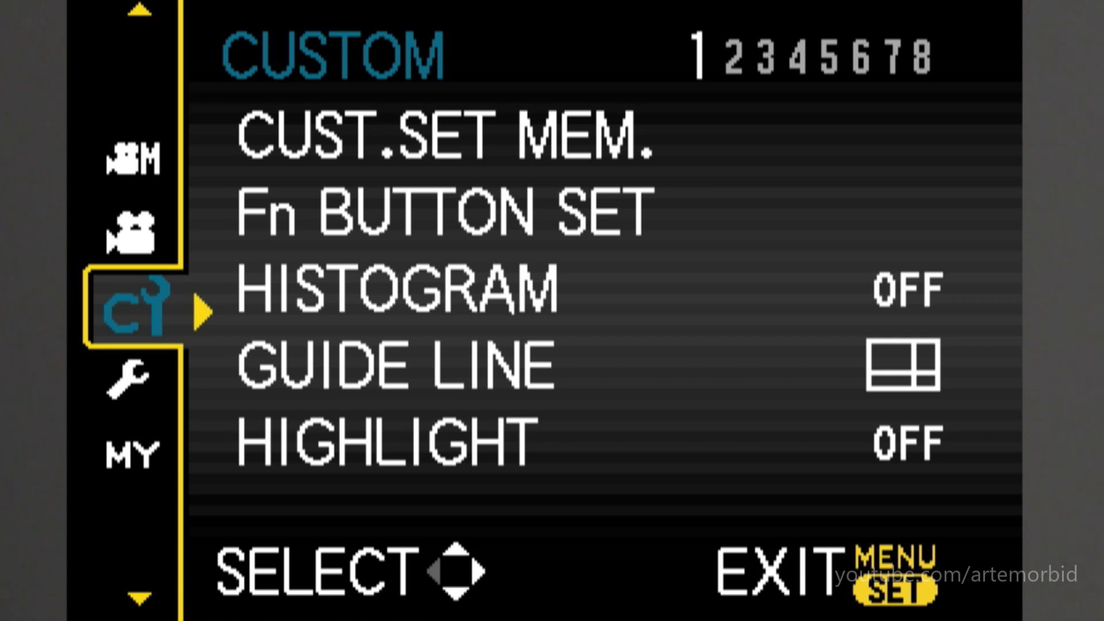
Step: Confirm Shoot W/O Lens is ON on Custom page 8, then back out to the tab column
key(Right)
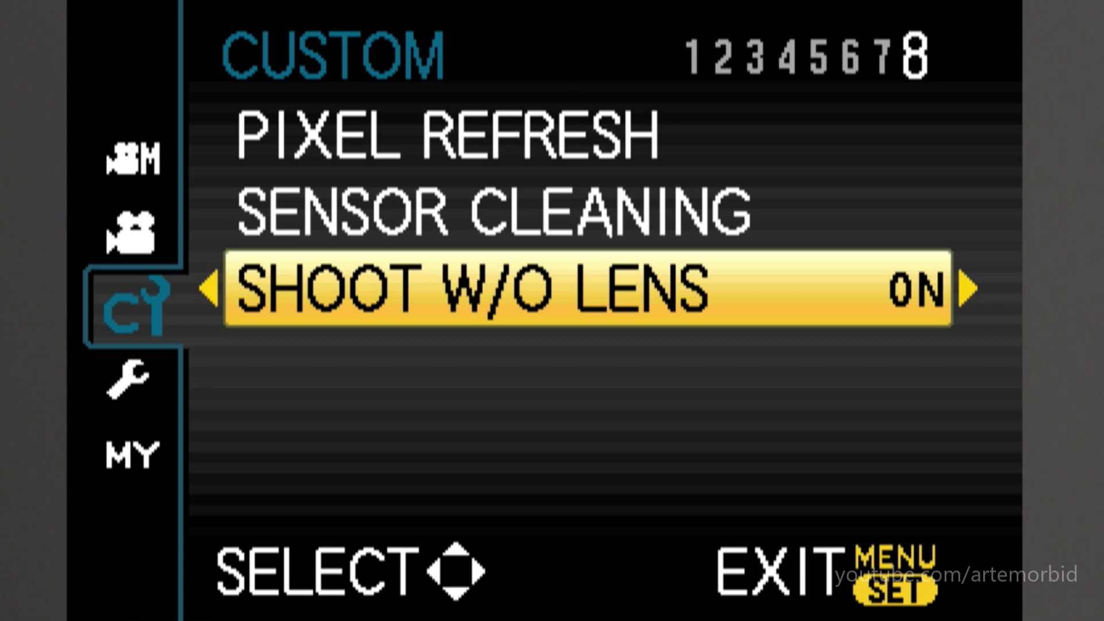
key(Left)
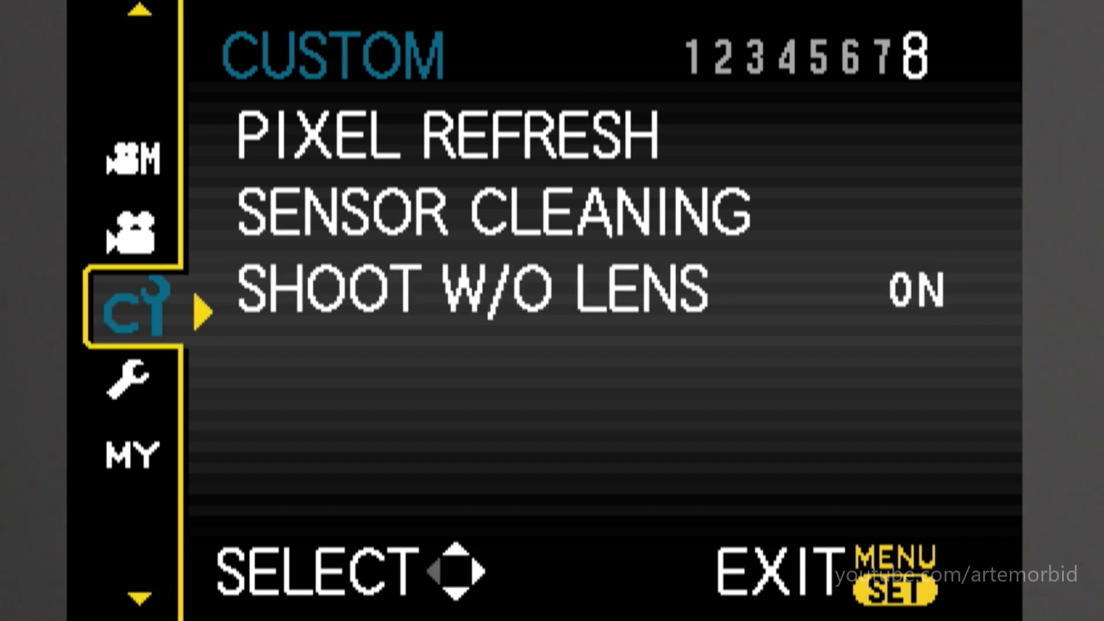
Step: Verify Creative Movie is set to Manual Movie Mode, then return to the Motion Picture tab
key(Up)
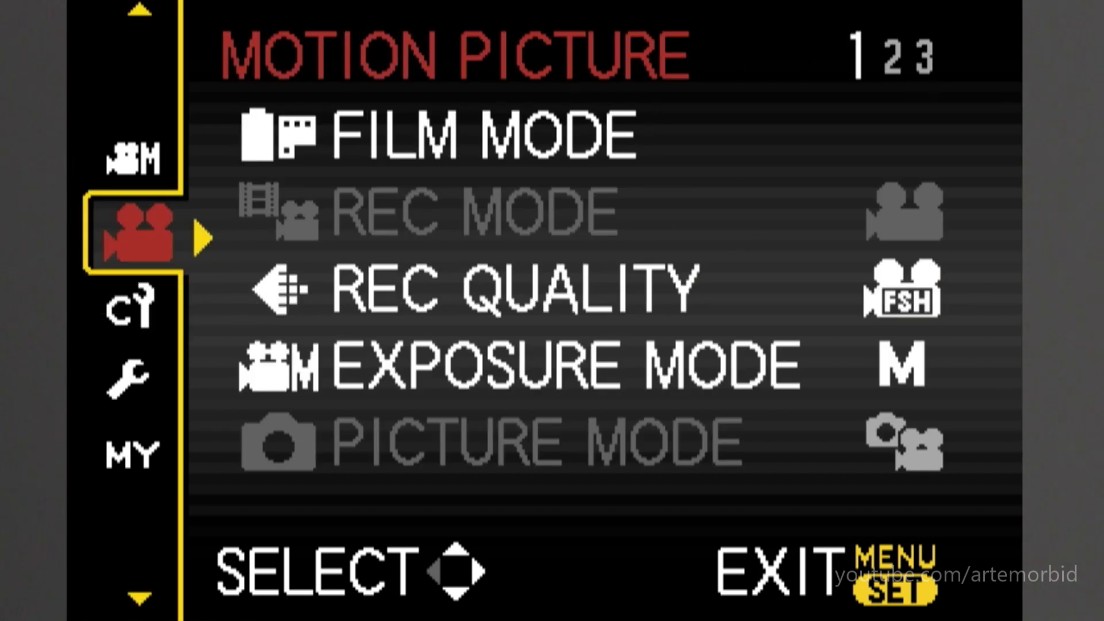
key(Up)
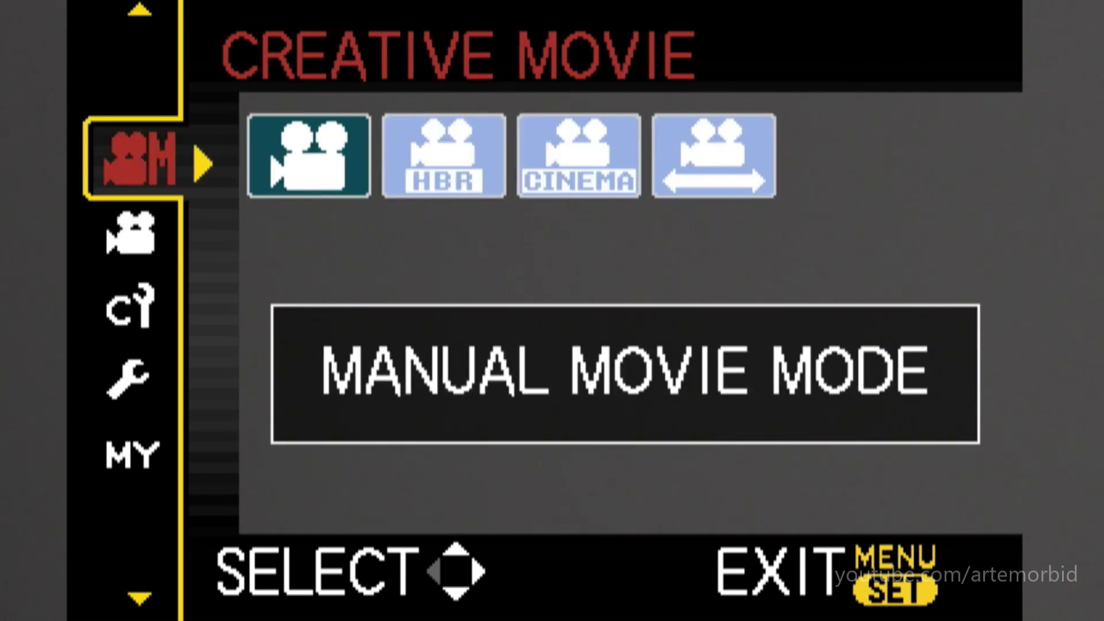
key(Right)
key(Down)
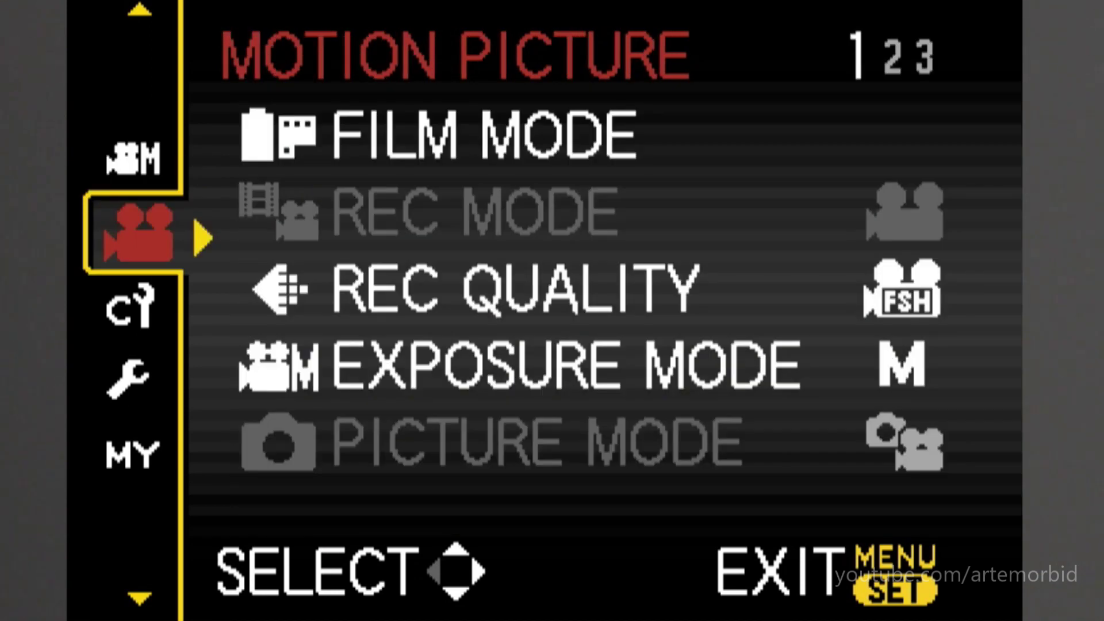
Step: Review the CINEMA Film Mode settings and move down to Rec Quality (FSH)
key(Right)
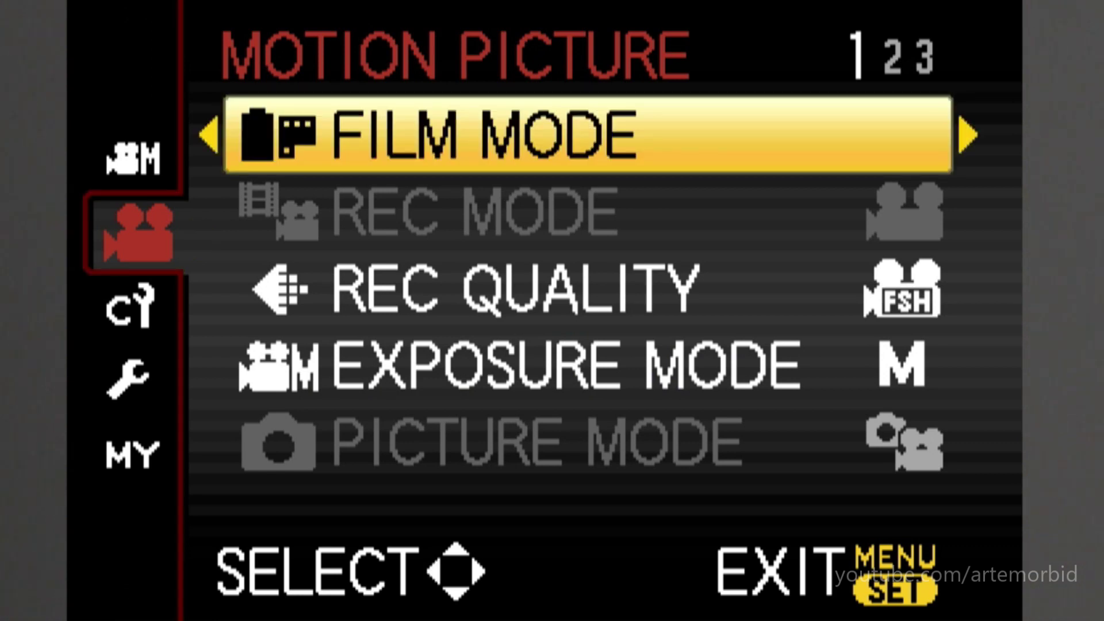
key(Return)
key(Down)
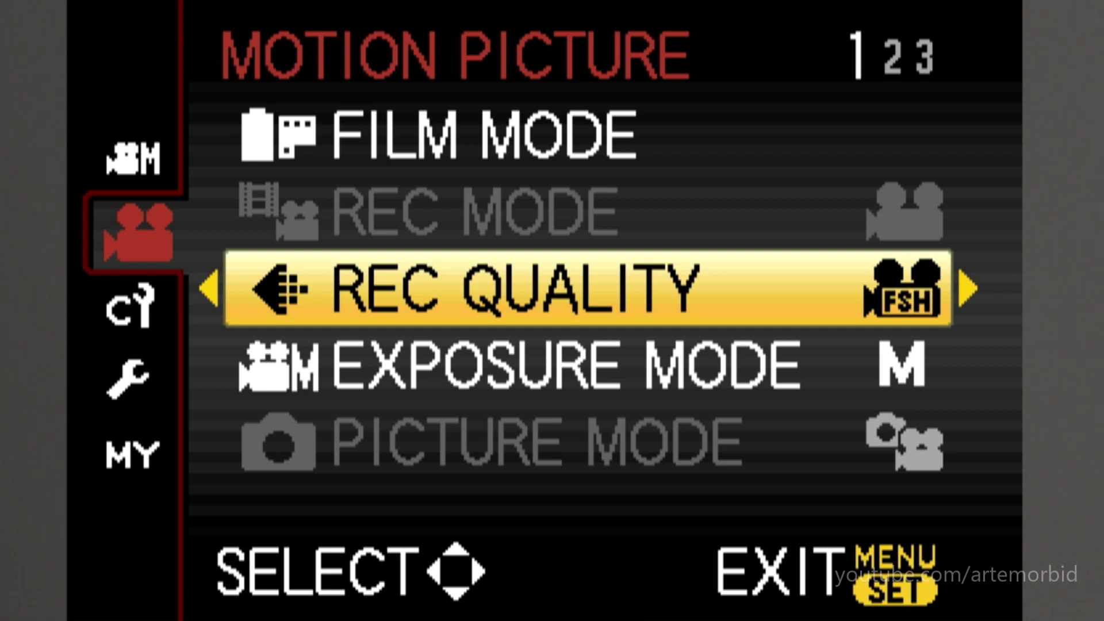
Step: Move past Exposure Mode and through page 2's settings toward Mic Level Adj. on page 3
key(Down)
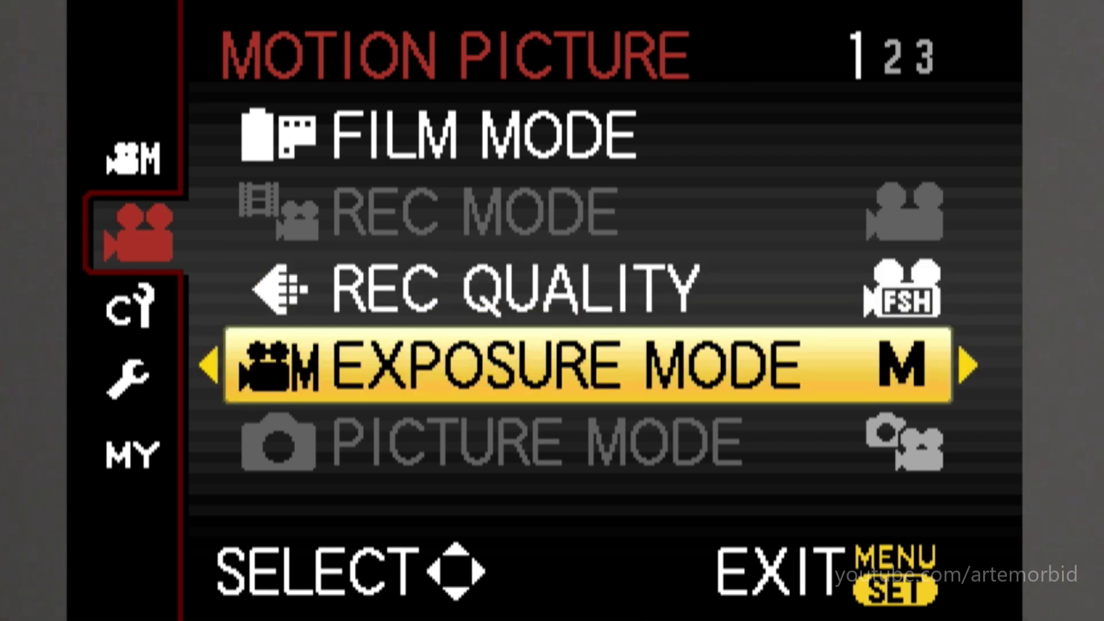
key(Up)
key(Down)
key(Down)
key(Down)
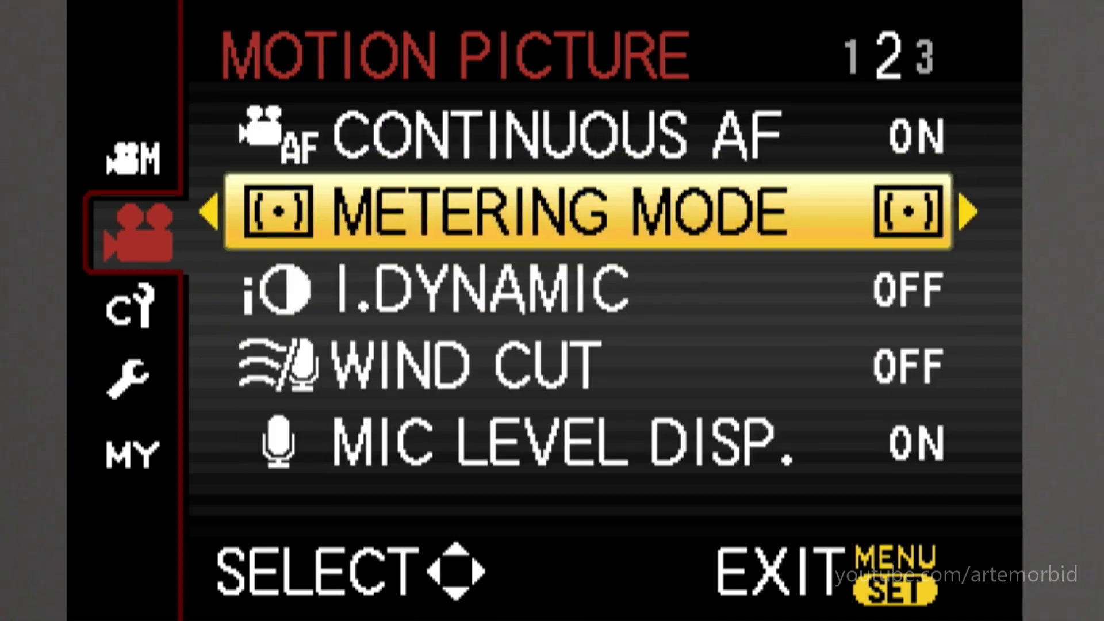
key(Down)
key(Down)
key(Down)
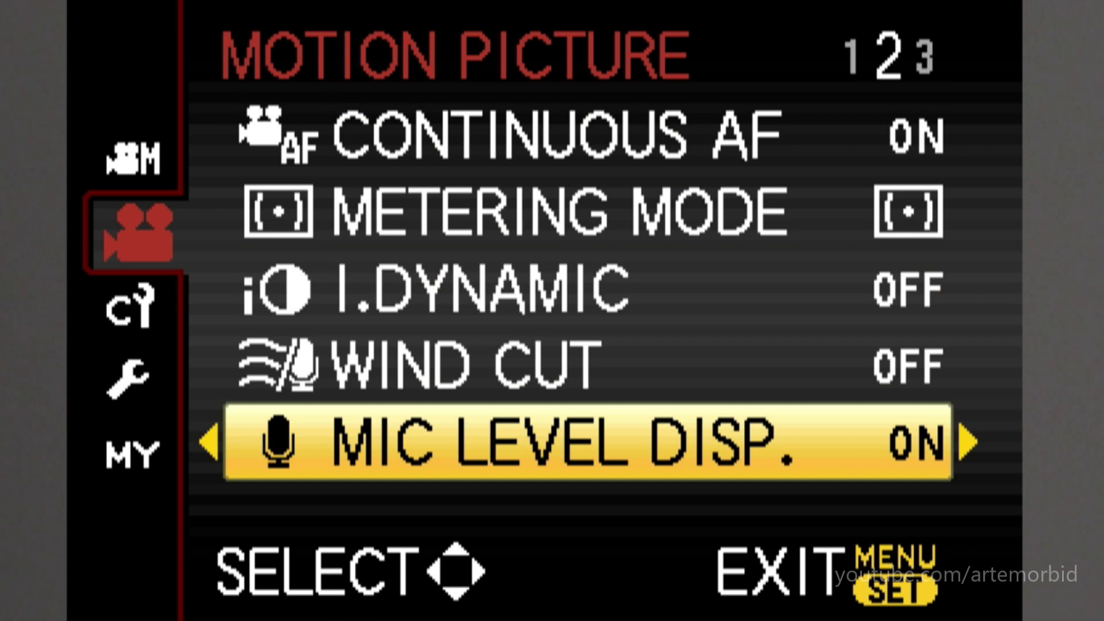
key(Down)
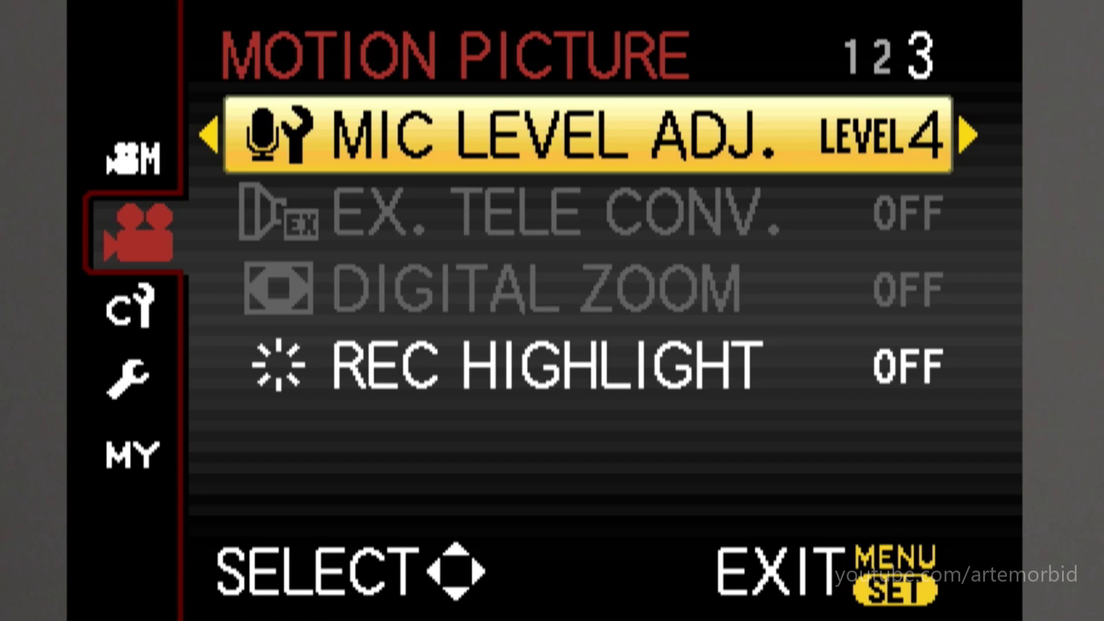
Step: Test mic levels from lowest to highest and confirm Mic Level Adj. at LEVEL4
key(Return)
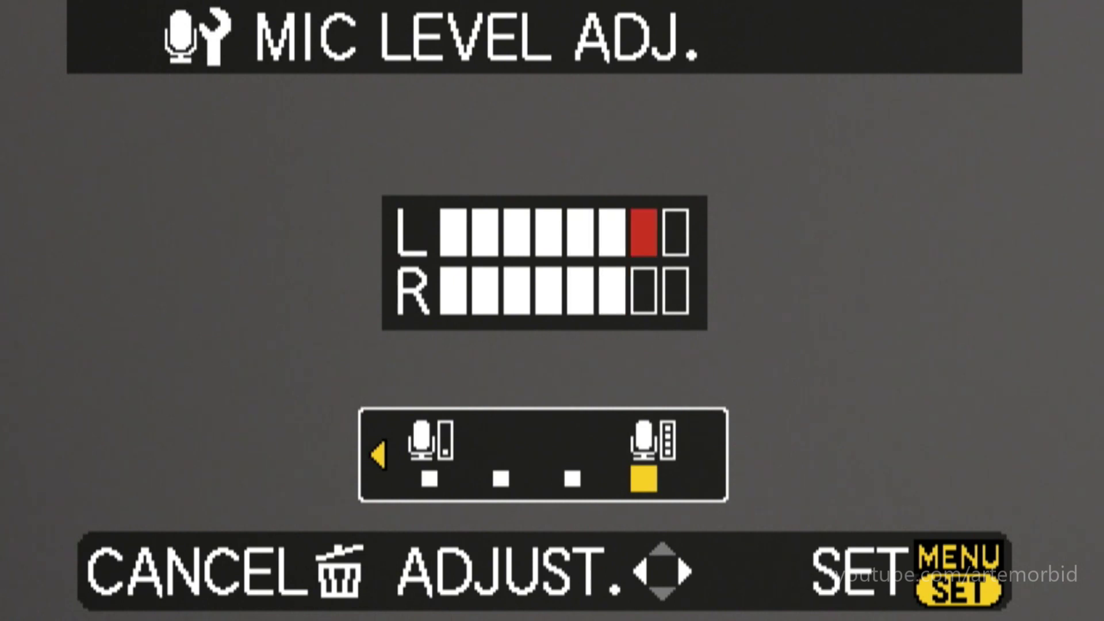
key(Left)
key(Left)
key(Left)
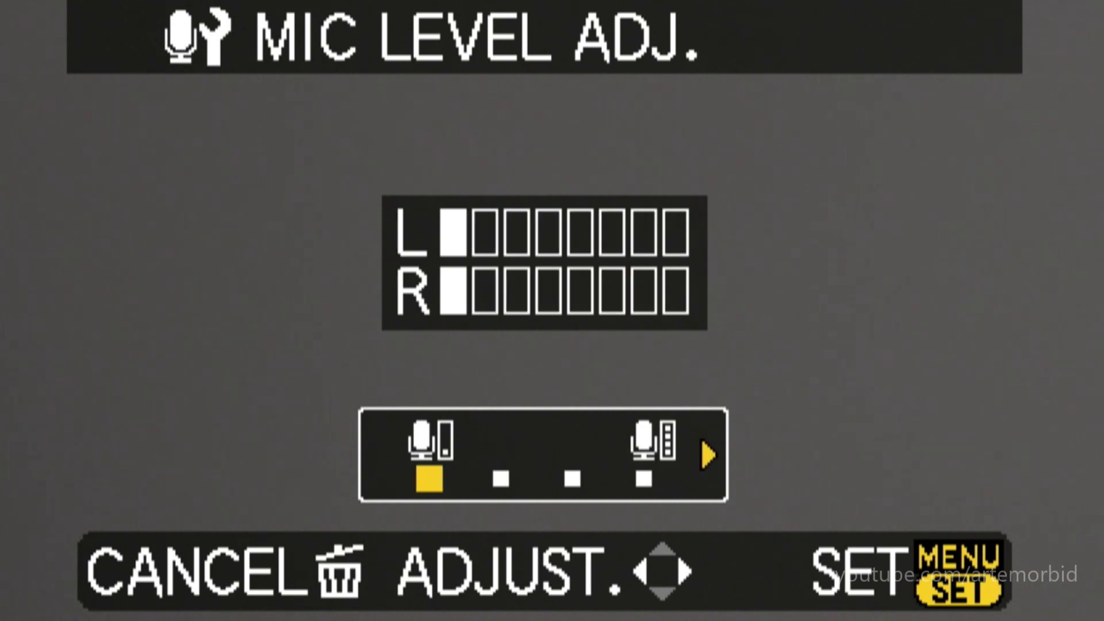
key(Right)
key(Left)
key(Right)
key(Right)
key(Right)
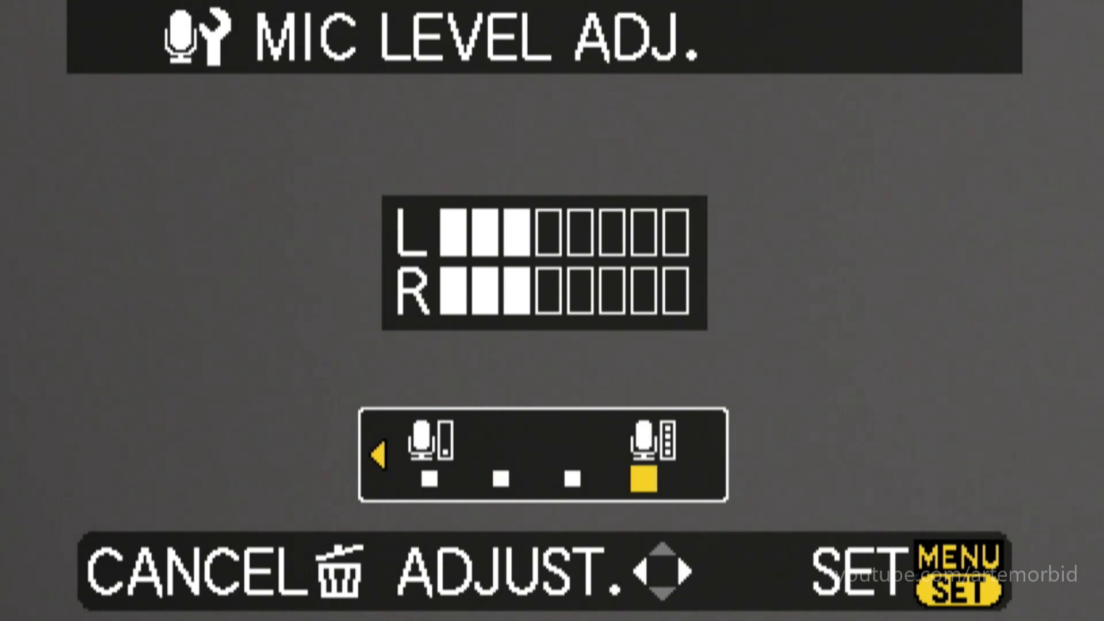
key(Return)
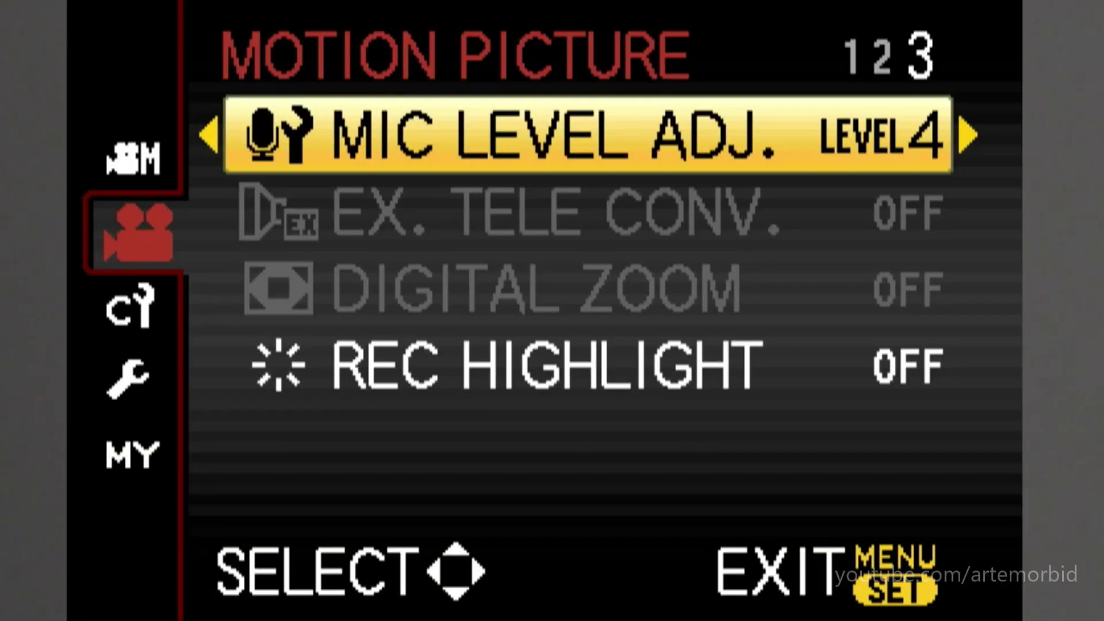
Step: Go through the menu tabs to the Custom page and check Shoot W/O Lens is ON
key(Down)
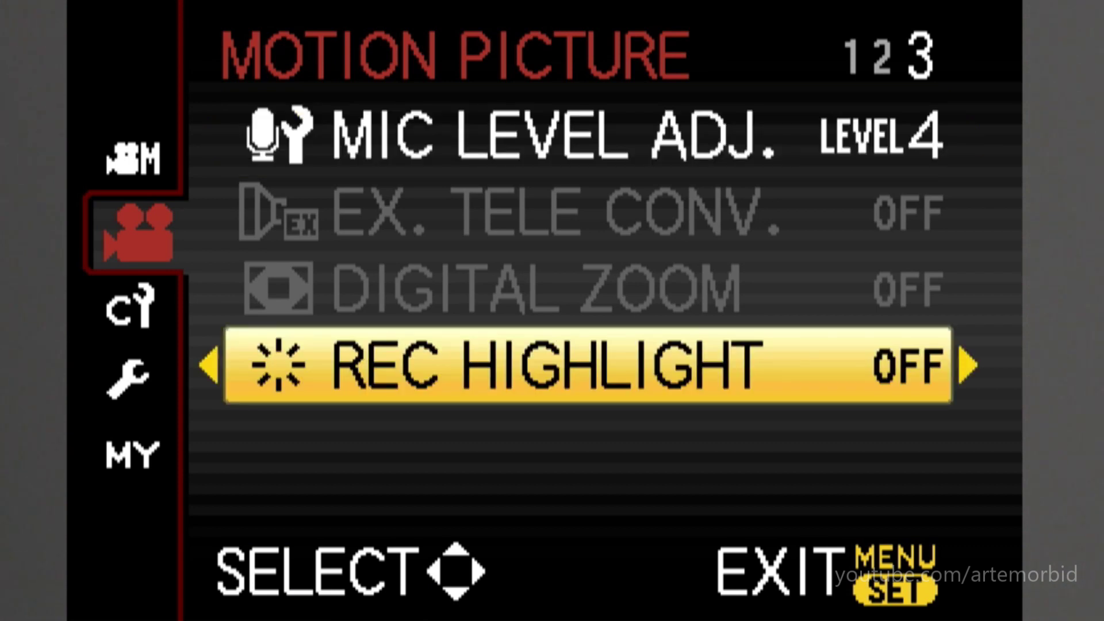
key(Down)
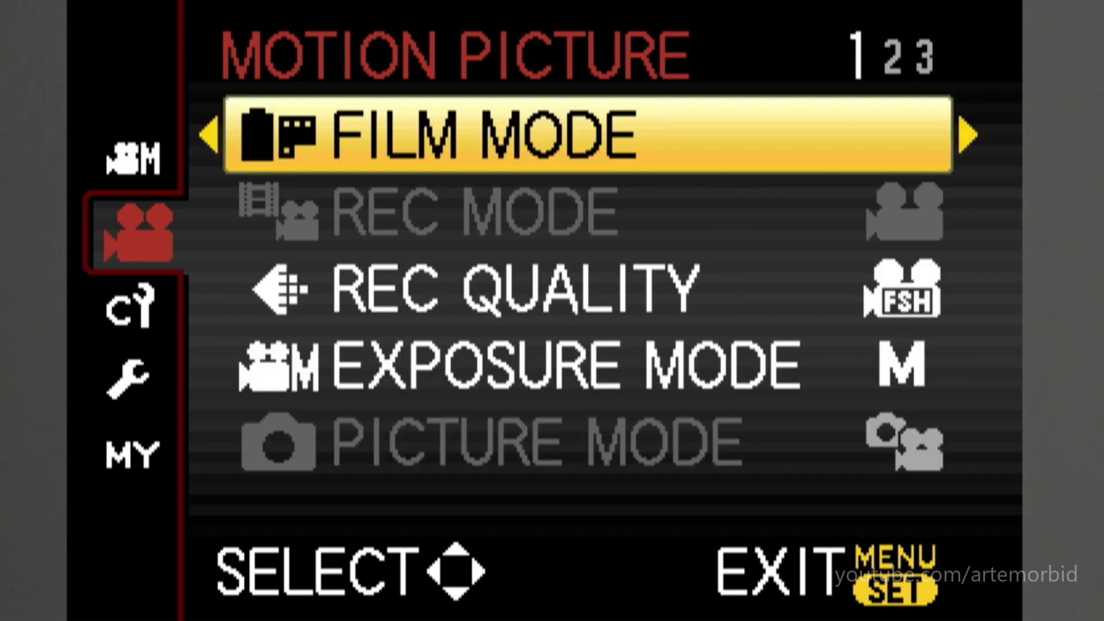
key(Left)
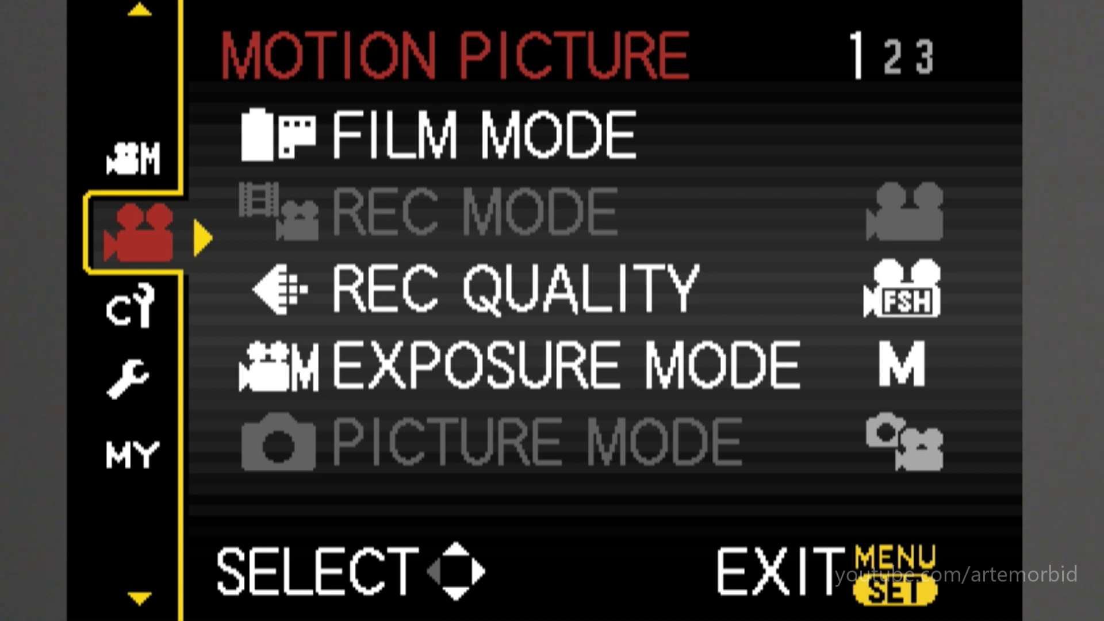
key(Down)
key(Down)
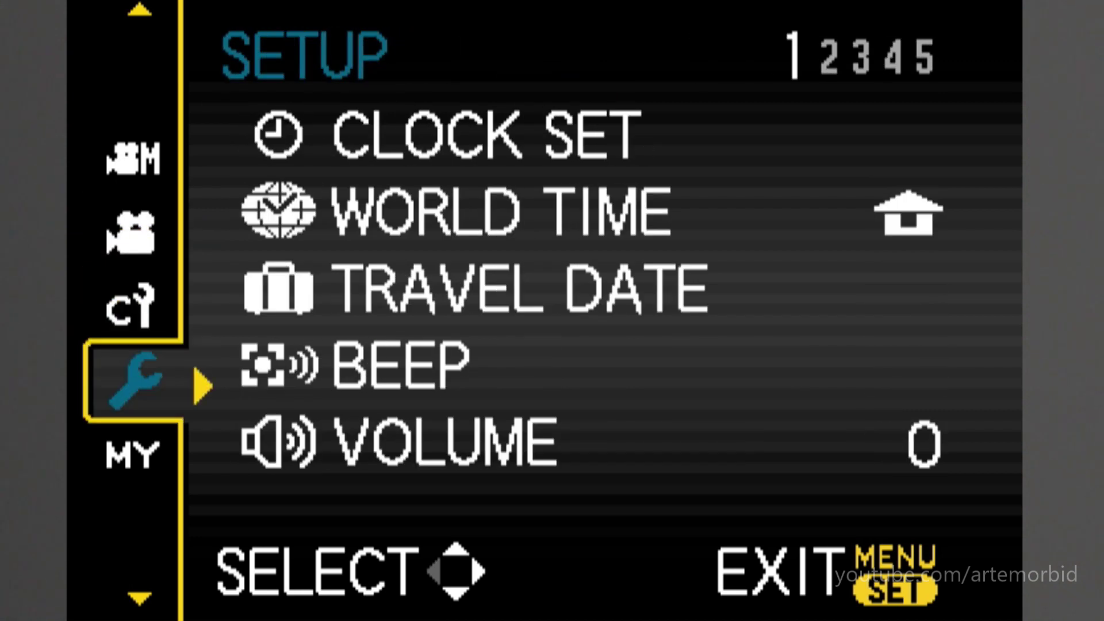
key(Down)
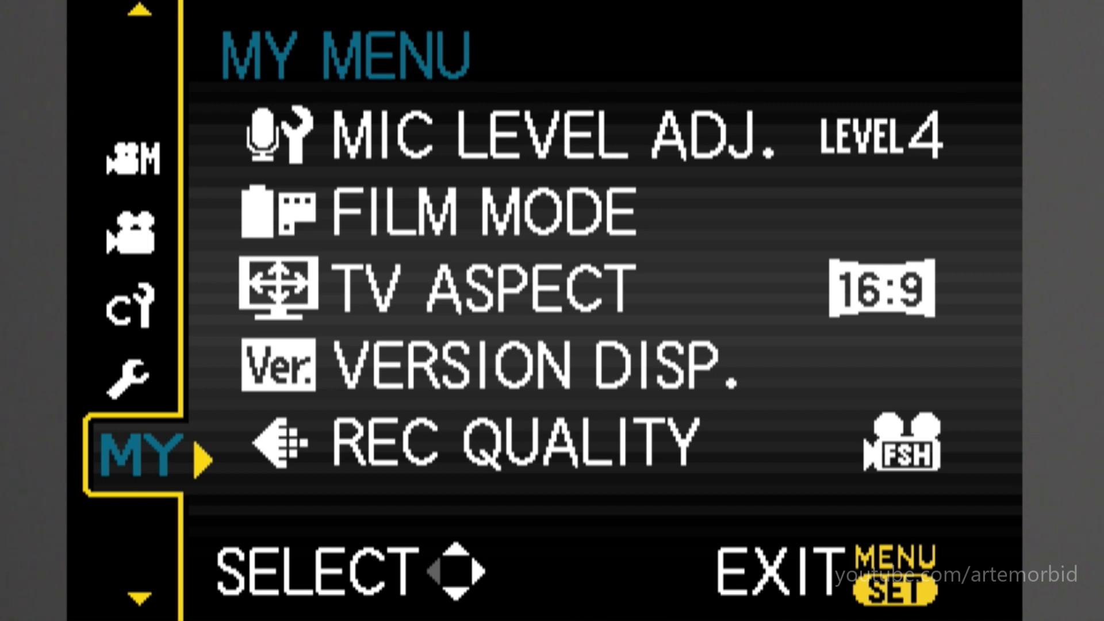
key(Up)
key(Up)
key(Up)
key(Up)
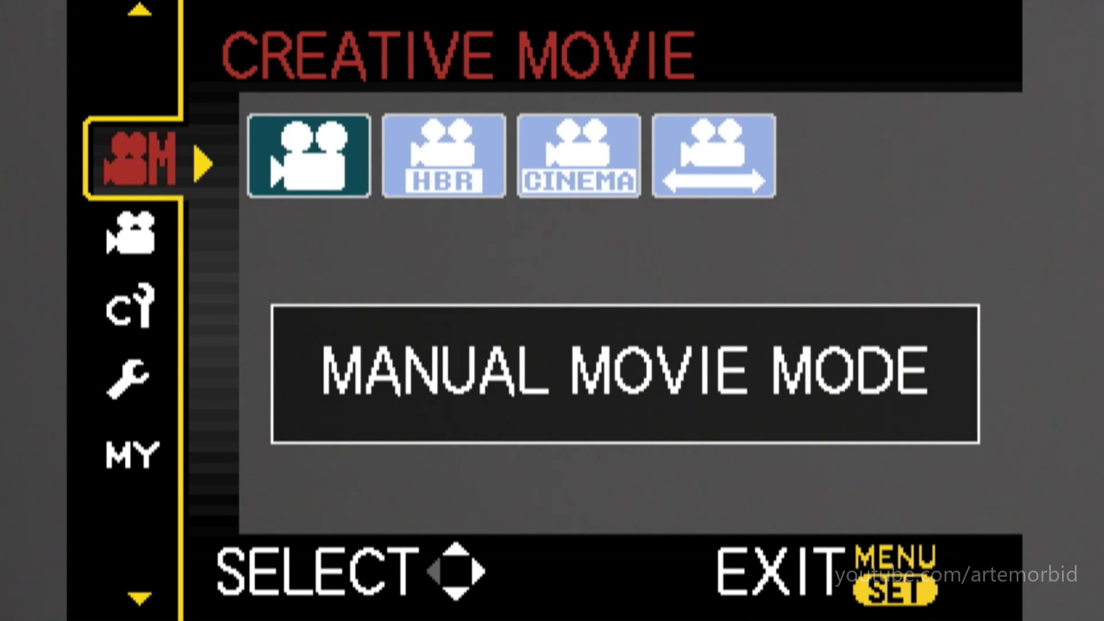
key(Down)
key(Down)
key(Down)
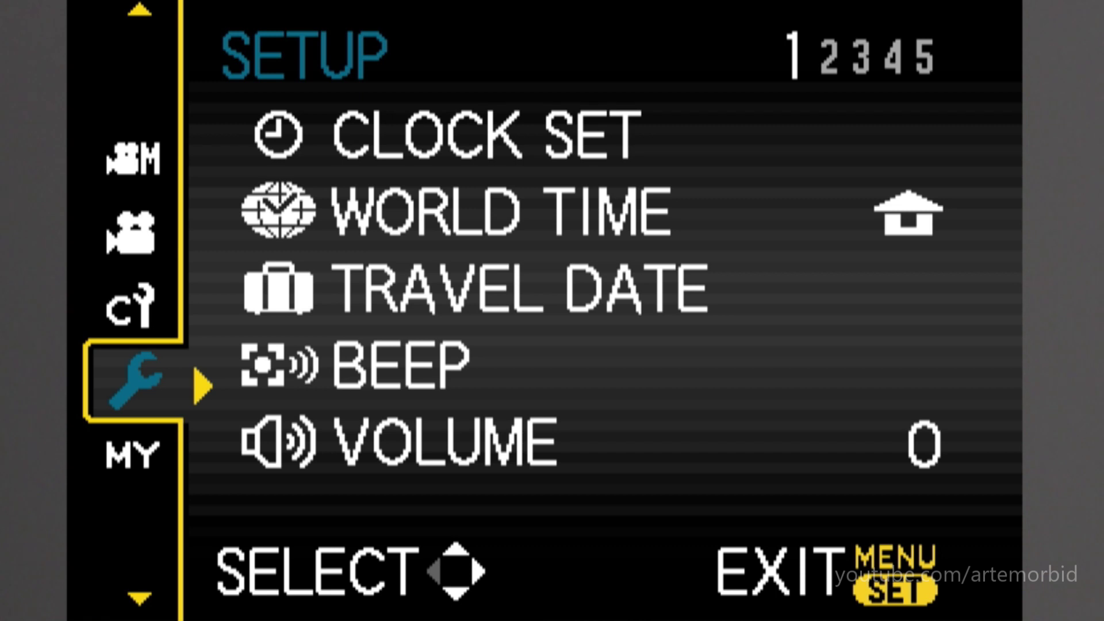
key(Up)
key(Right)
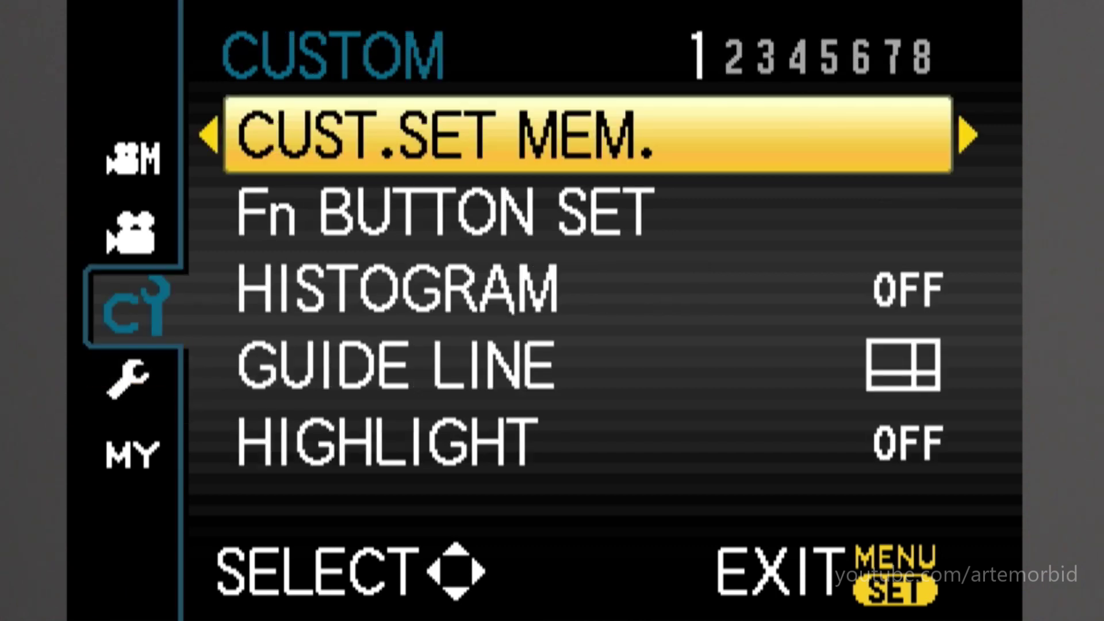
key(Up)
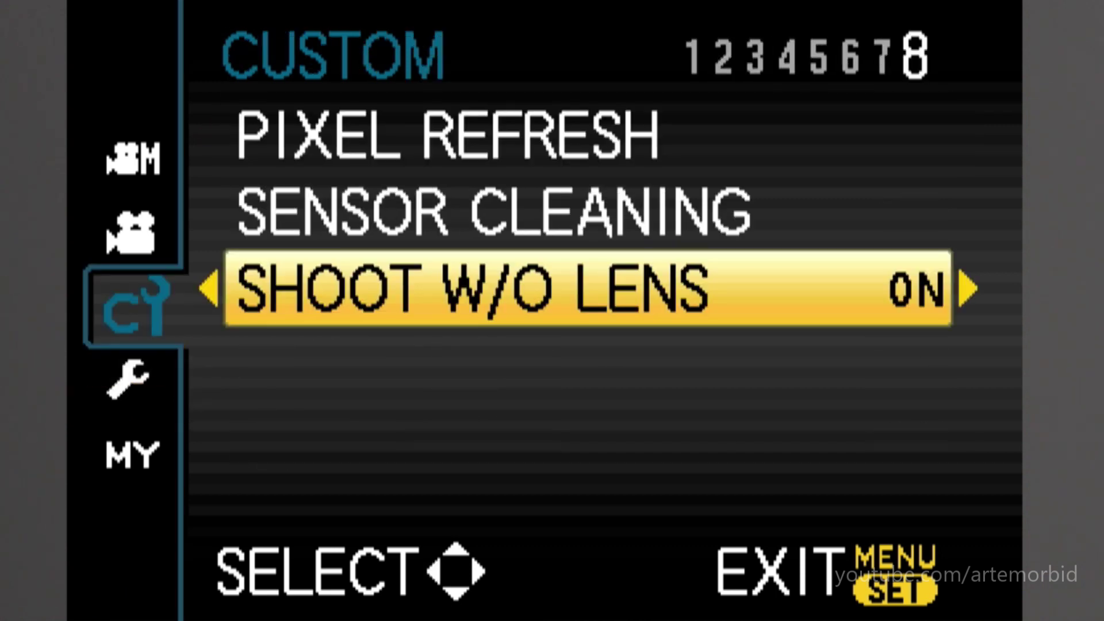
Step: Return to Motion Picture, confirm Film Mode is CINEMA, and move to Rec Quality
key(Left)
key(Up)
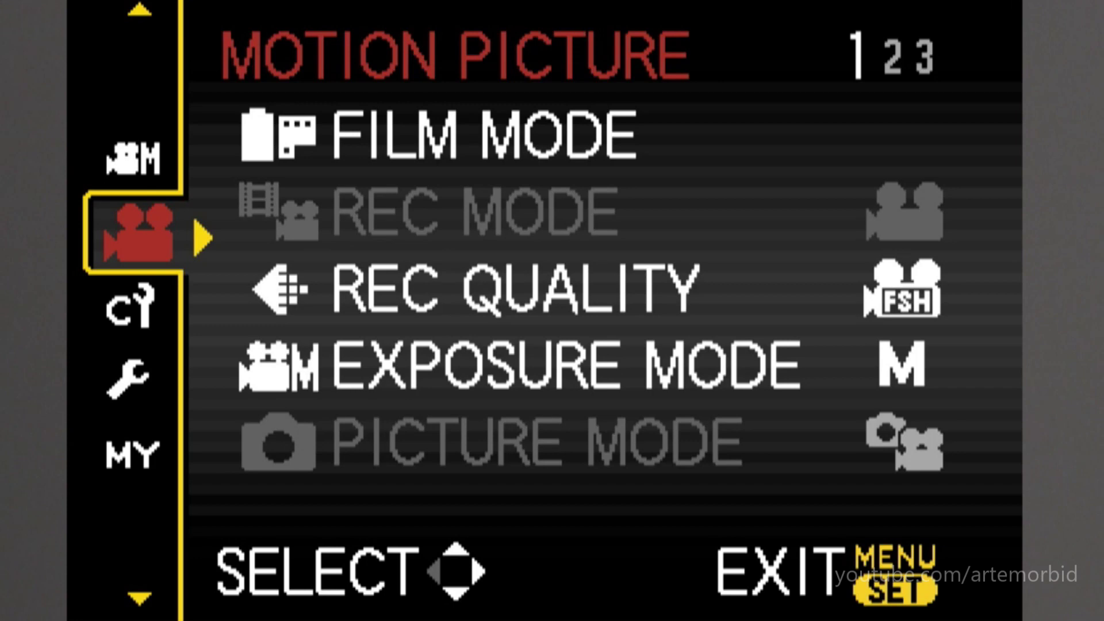
key(Right)
key(Right)
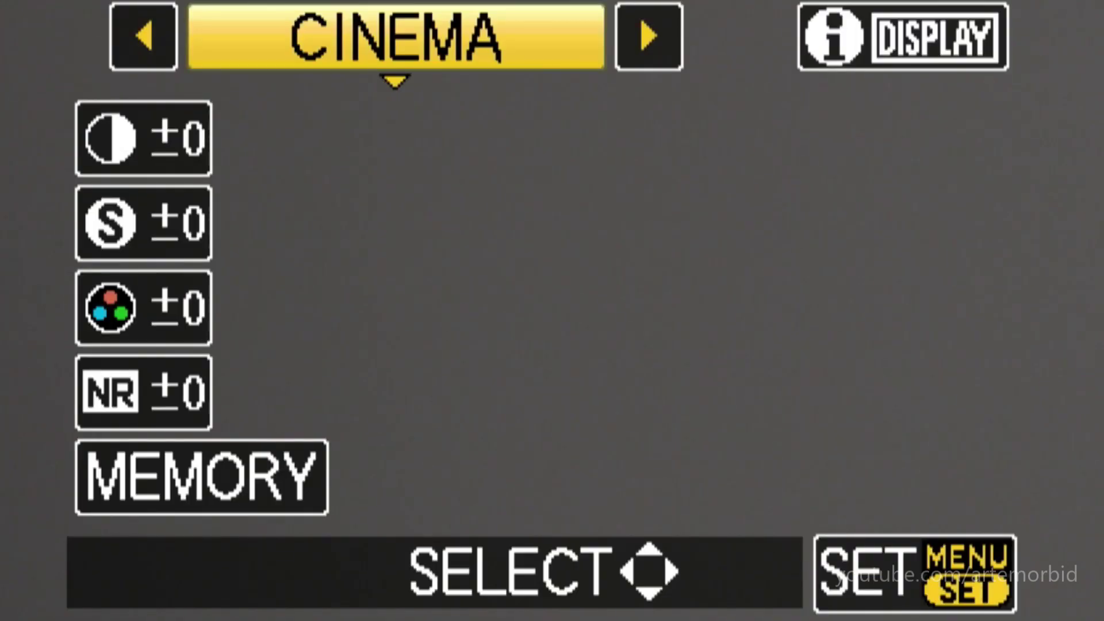
key(Left)
key(Down)
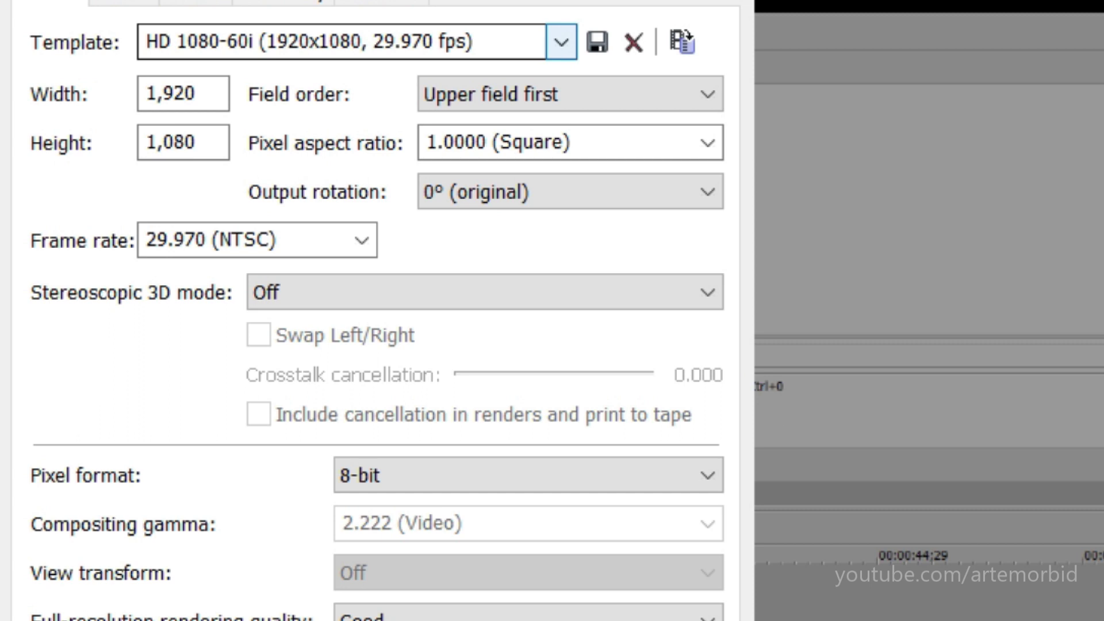
Step: Change the project height from 1,080 to 817, giving a Custom 1920x817 template
click(564, 48)
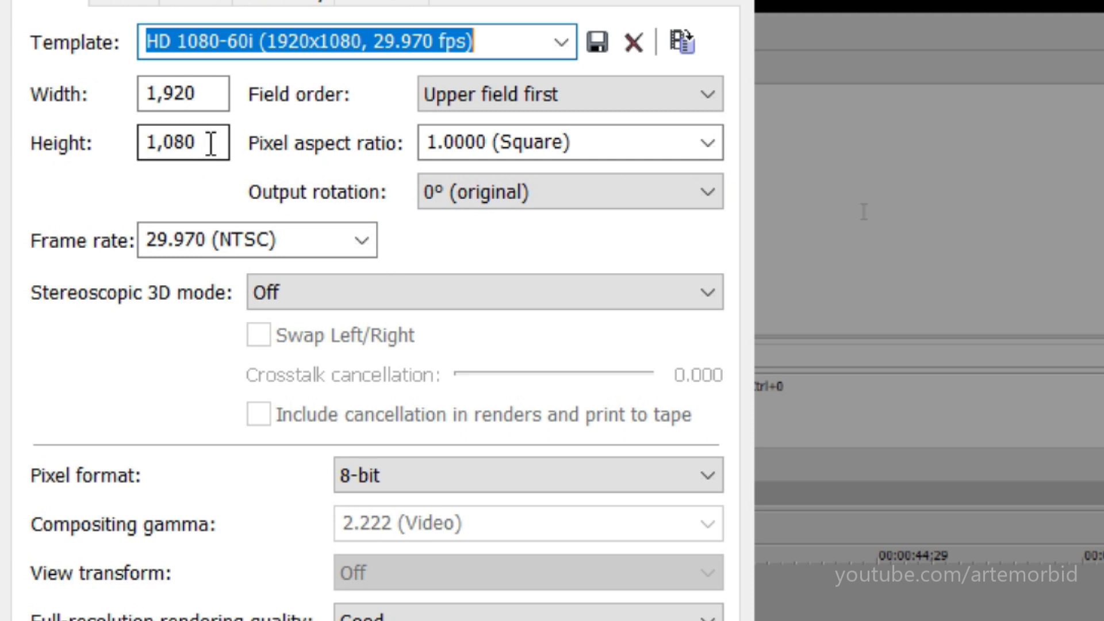
drag(210, 144, 111, 146)
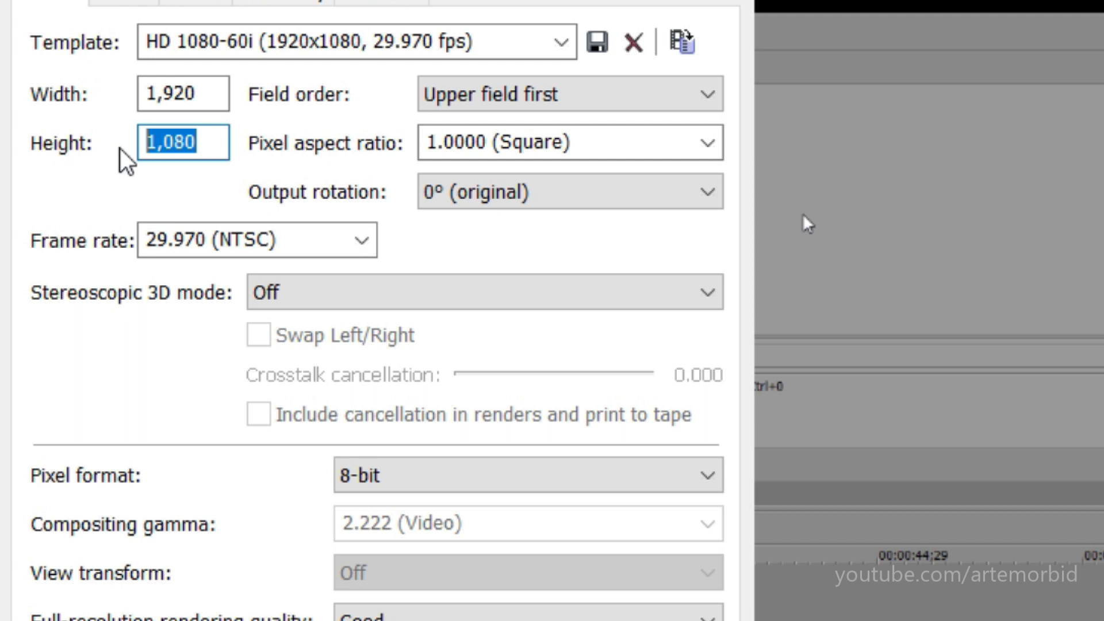
text(81)
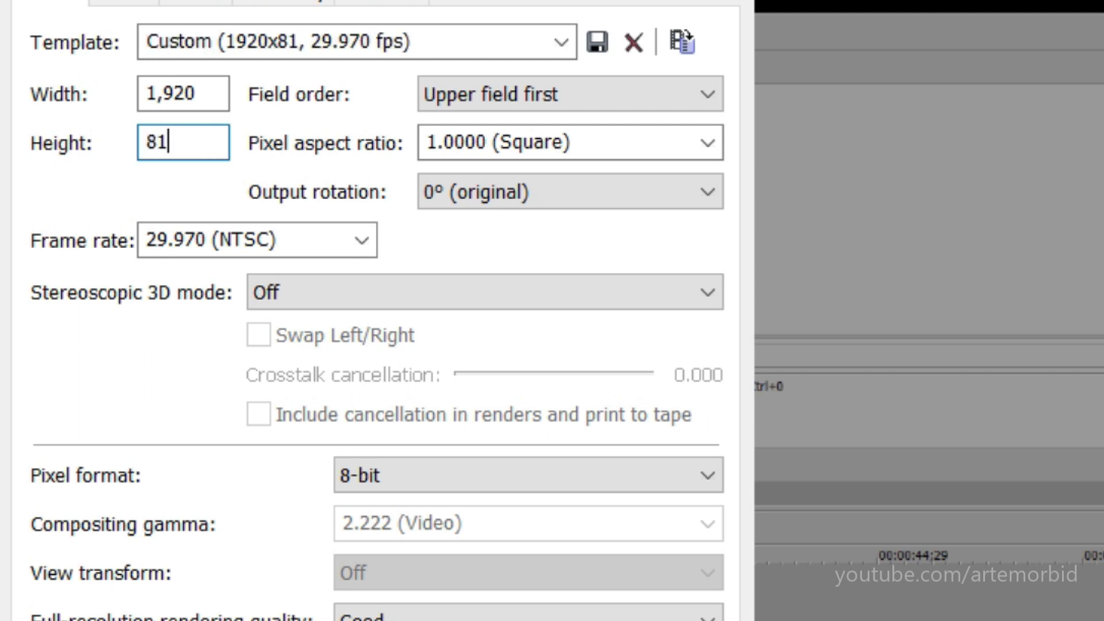
text(7)
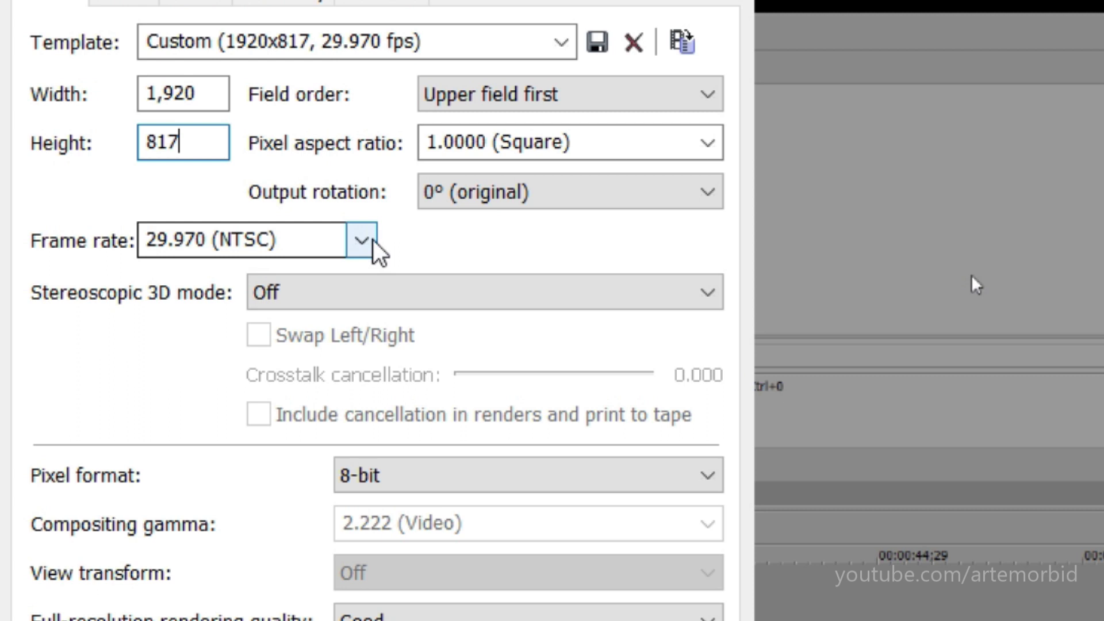
key(Tab)
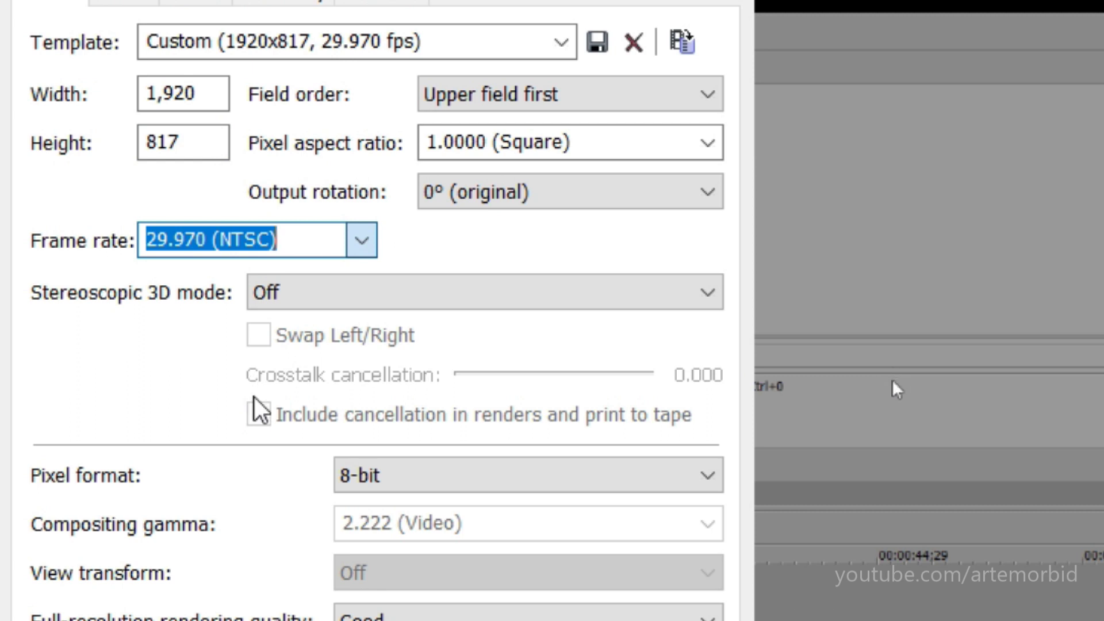
Step: Set the project frame rate to 24.000 (Film)
key(Up)
key(Up)
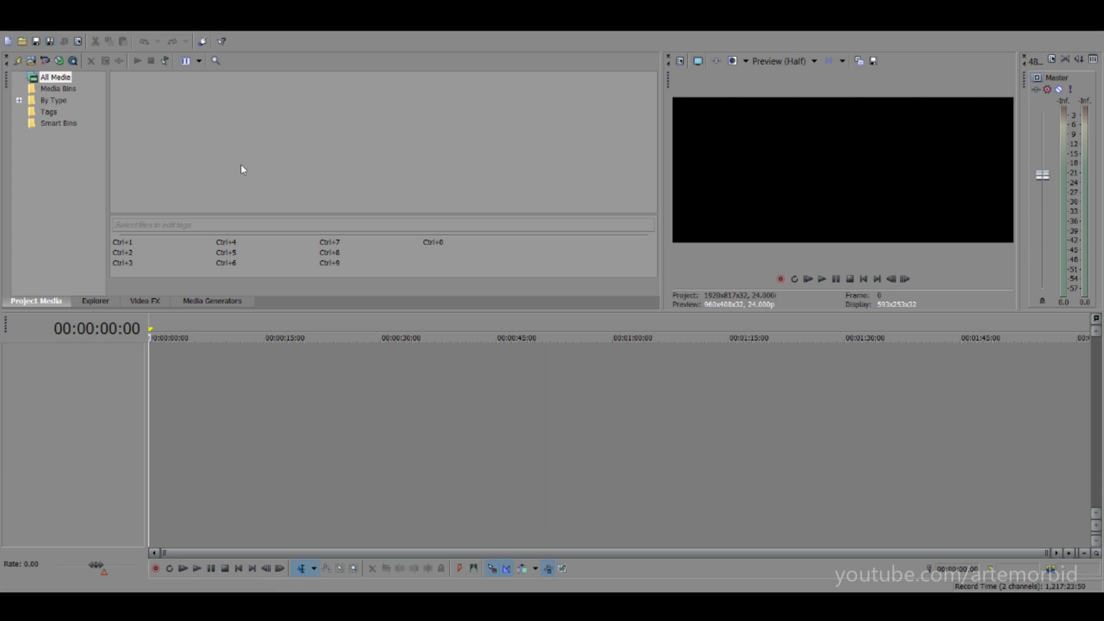
Step: Import the clip 00002.MTS into Project Media
double_click(331, 169)
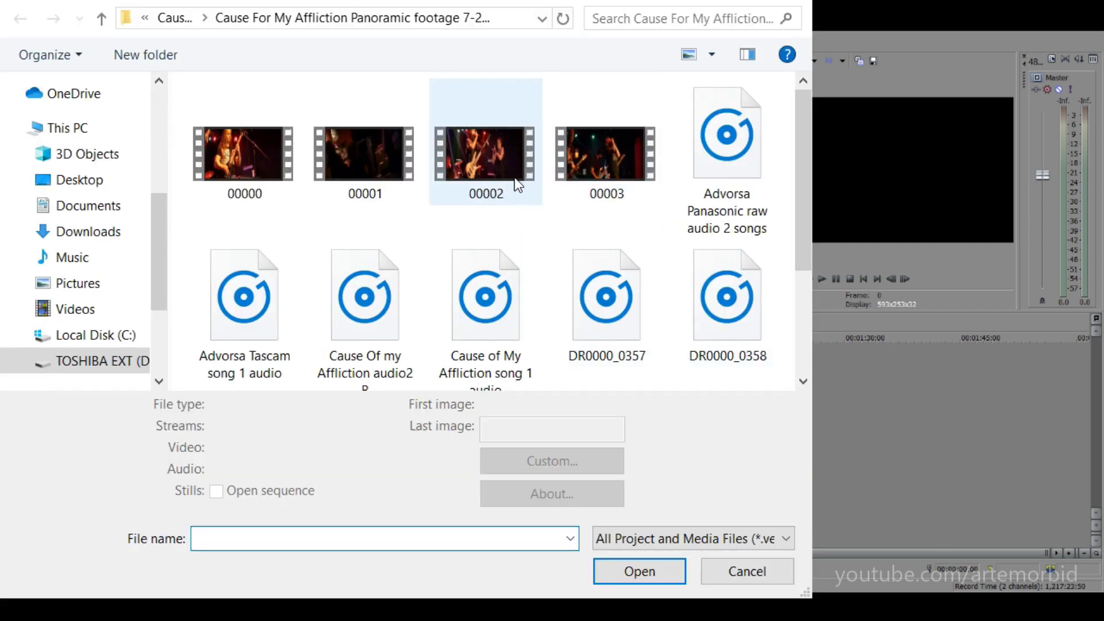
click(495, 177)
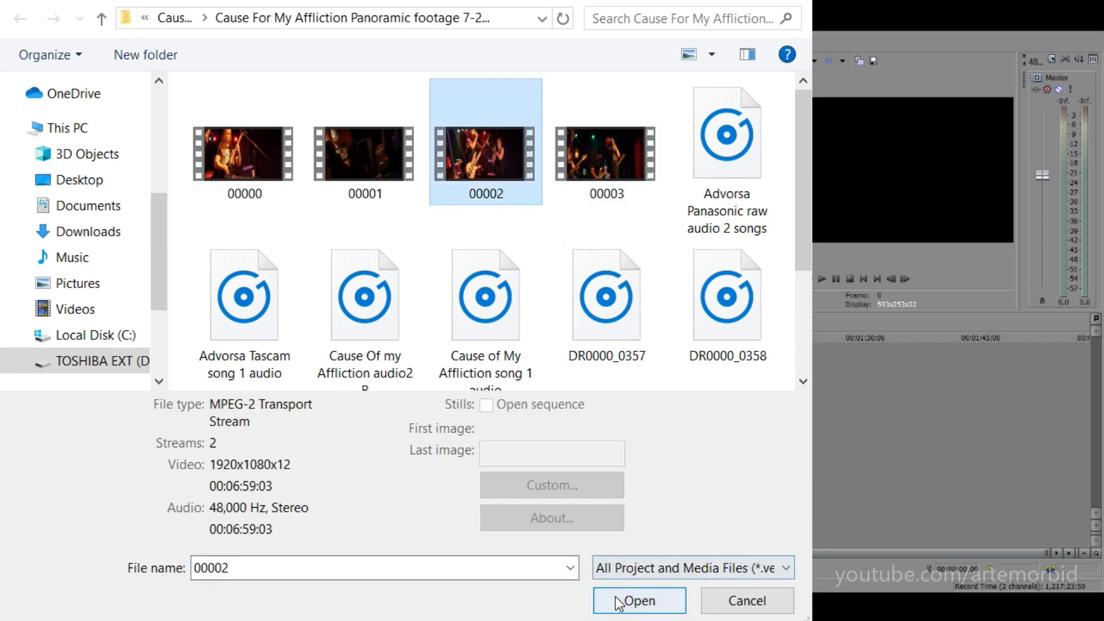
click(612, 598)
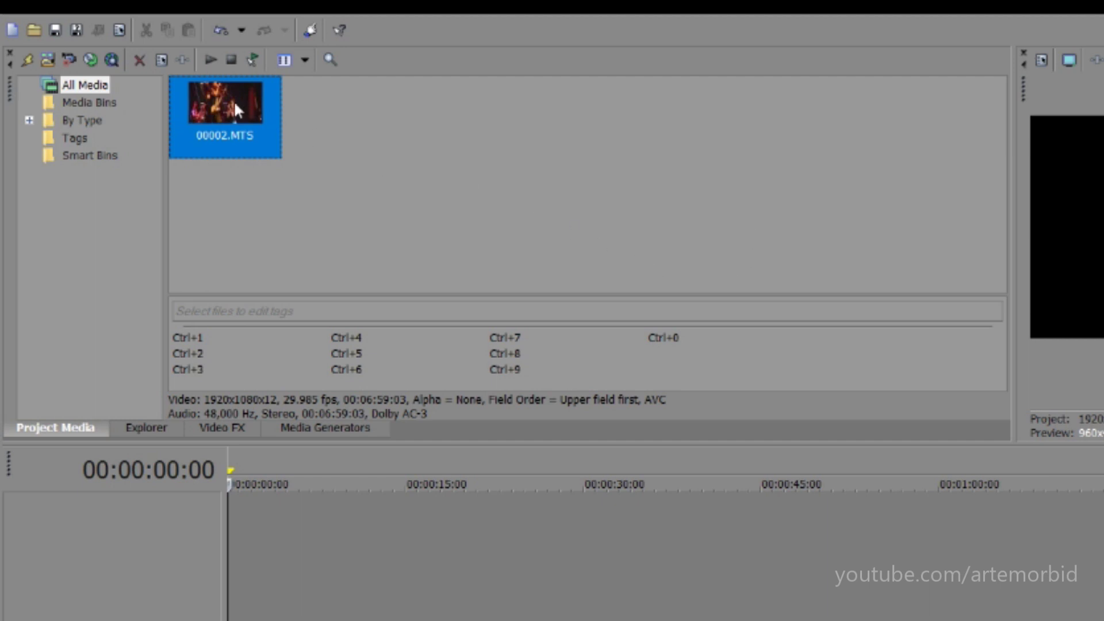
Step: Add 00002.MTS to the timeline, declining to match the 1920x817 24 fps project to the media
drag(232, 102, 239, 529)
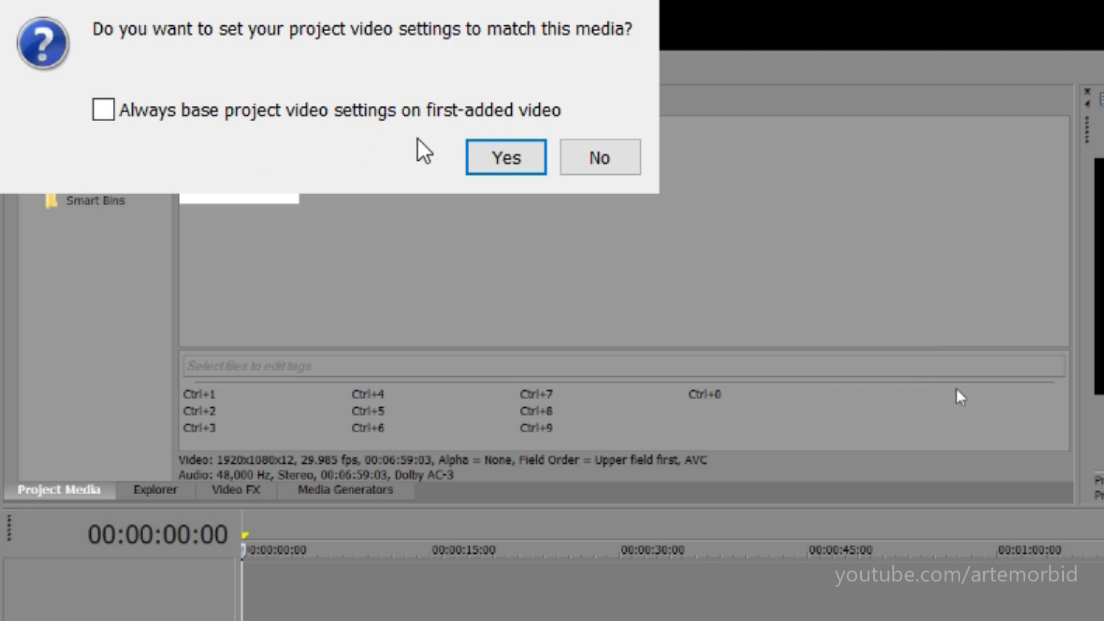
click(599, 158)
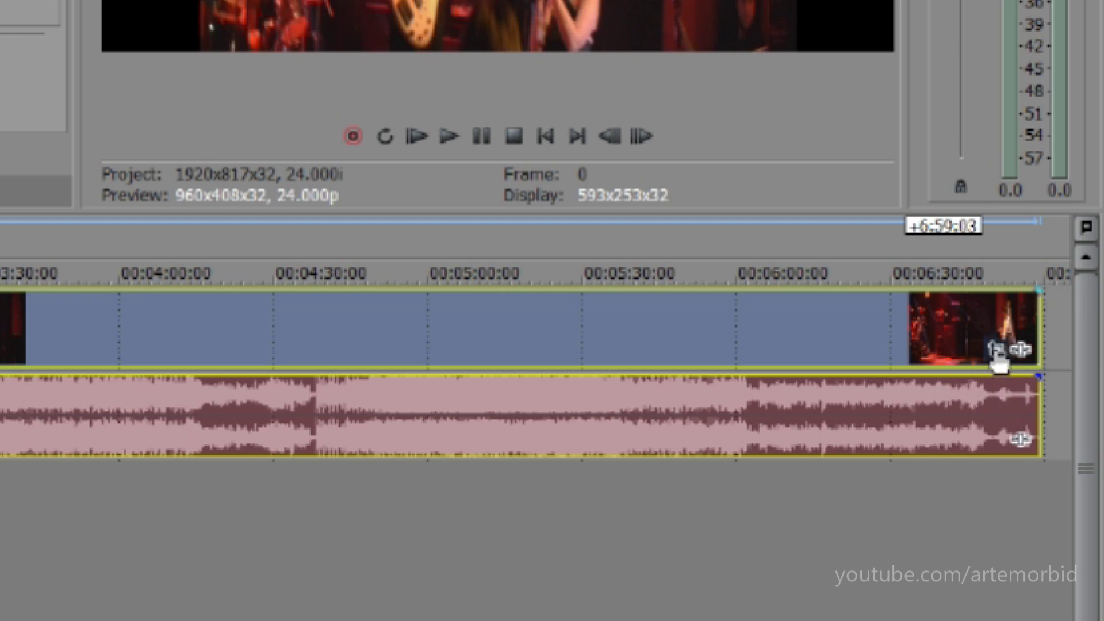
Step: Bring up Event Pan/Crop for the 00002.MTS clip to fit it to the 1920x817 frame
click(996, 351)
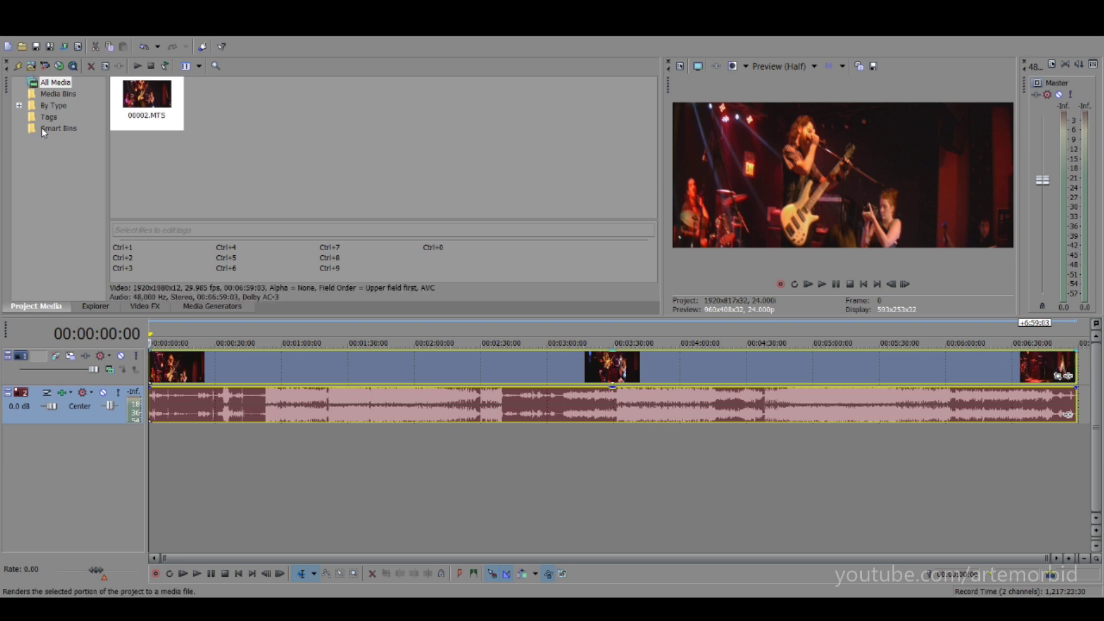
key(alt+f)
key(r)
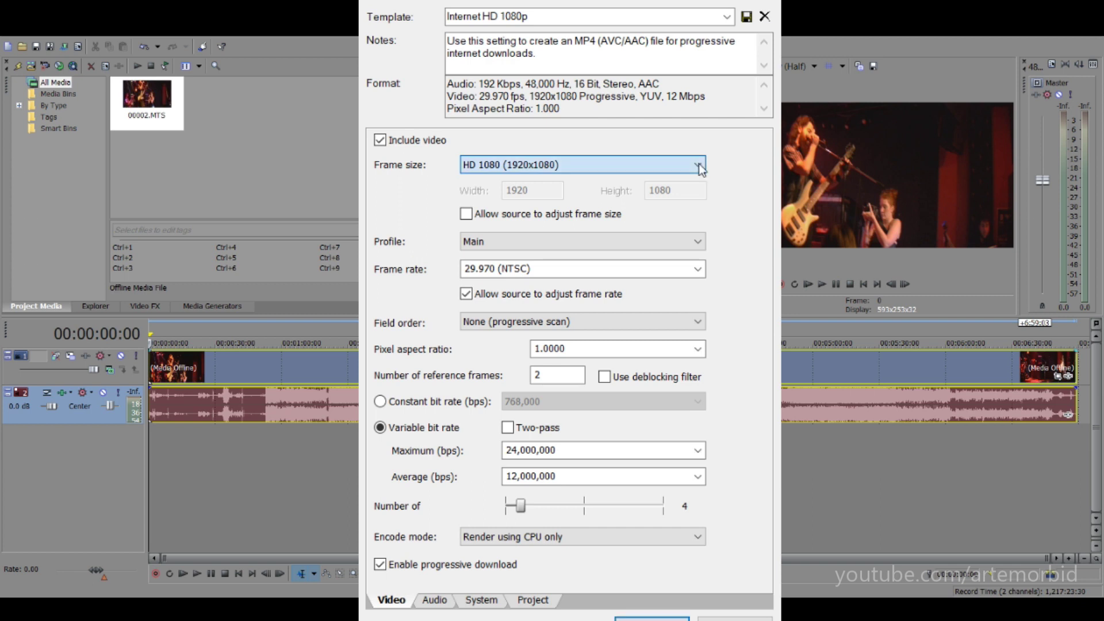
Step: Use a custom frame size with height 817 (becoming 818), 24.000 (Film) rate, and uncheck Allow source to adjust frame rate
click(528, 189)
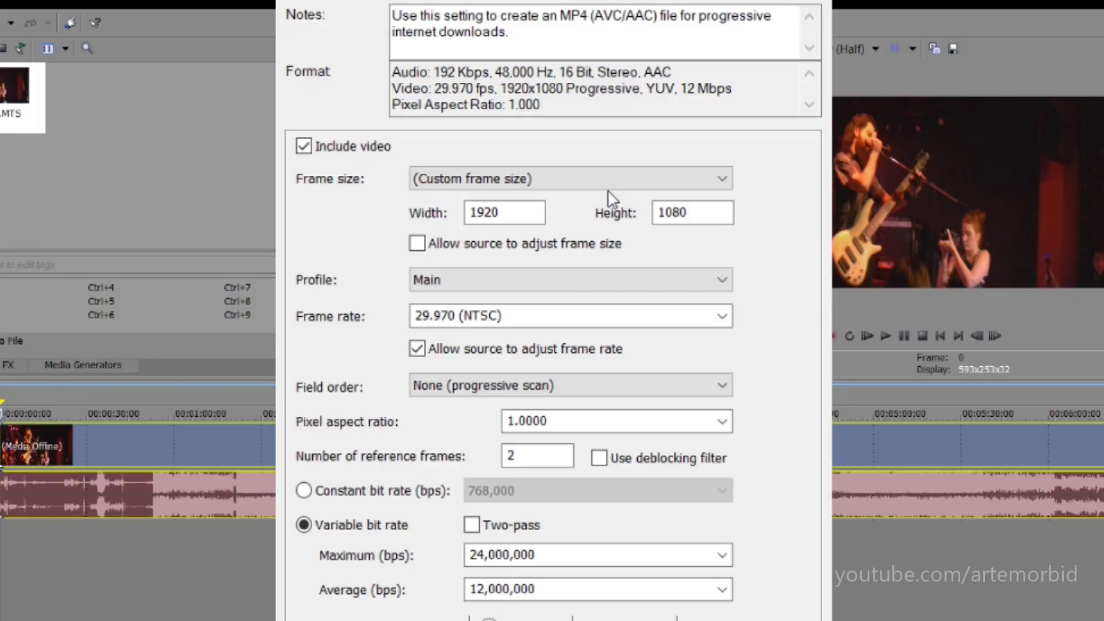
click(694, 214)
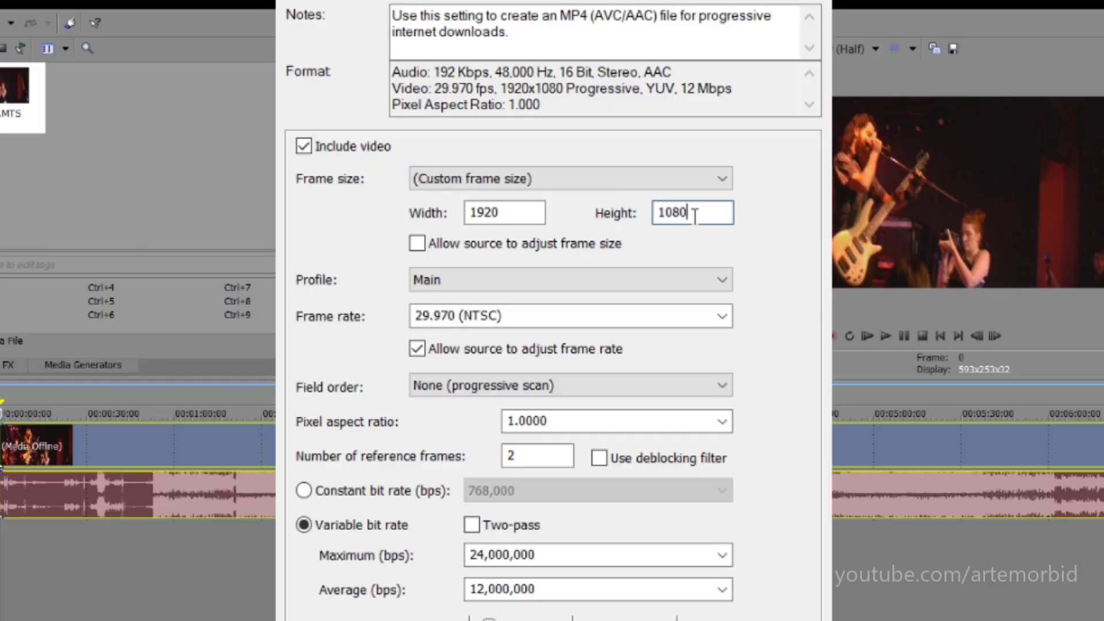
drag(694, 214, 662, 216)
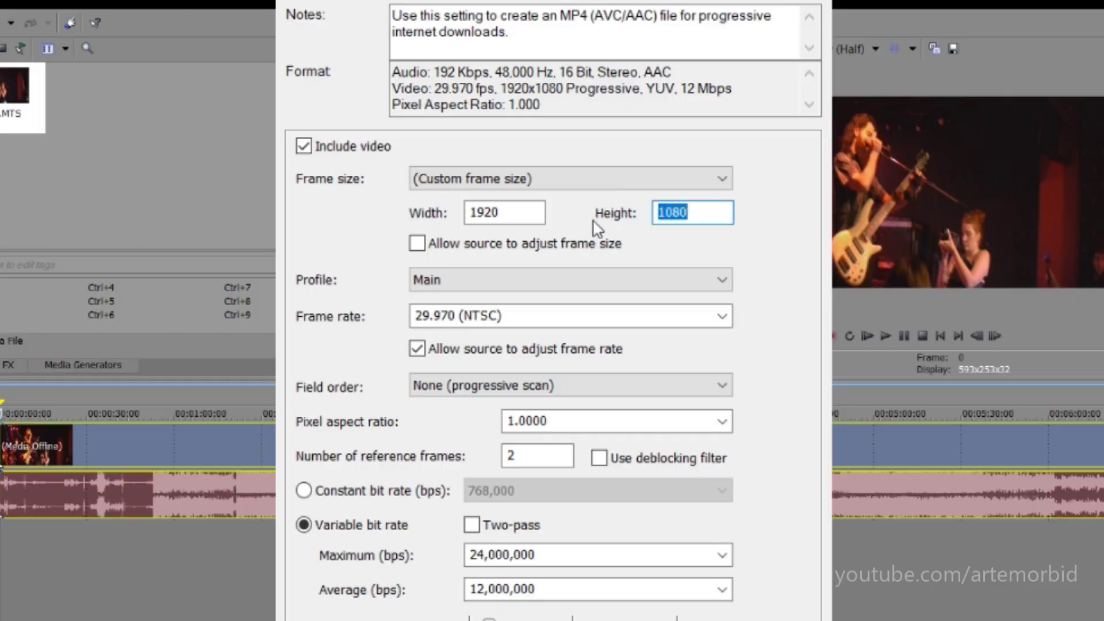
text(817)
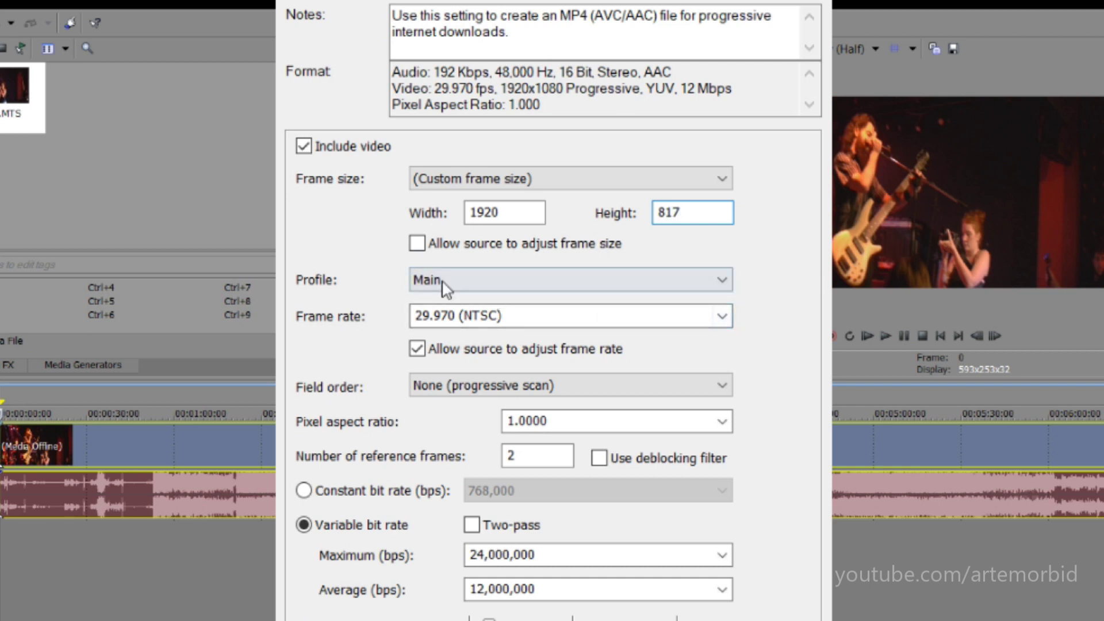
click(722, 316)
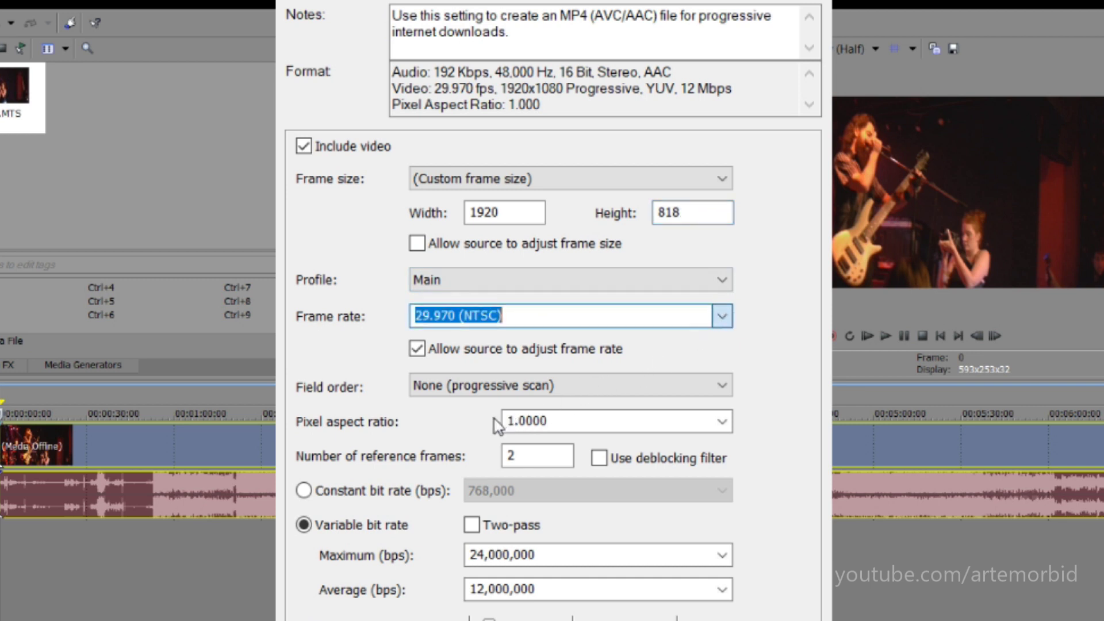
key(Up)
key(Up)
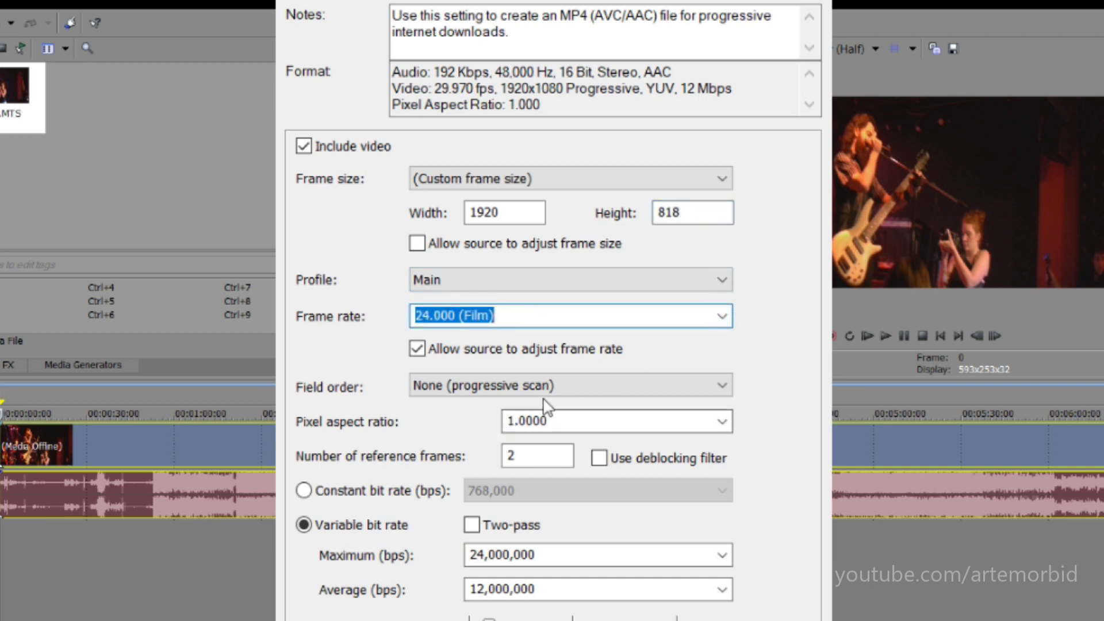
click(417, 353)
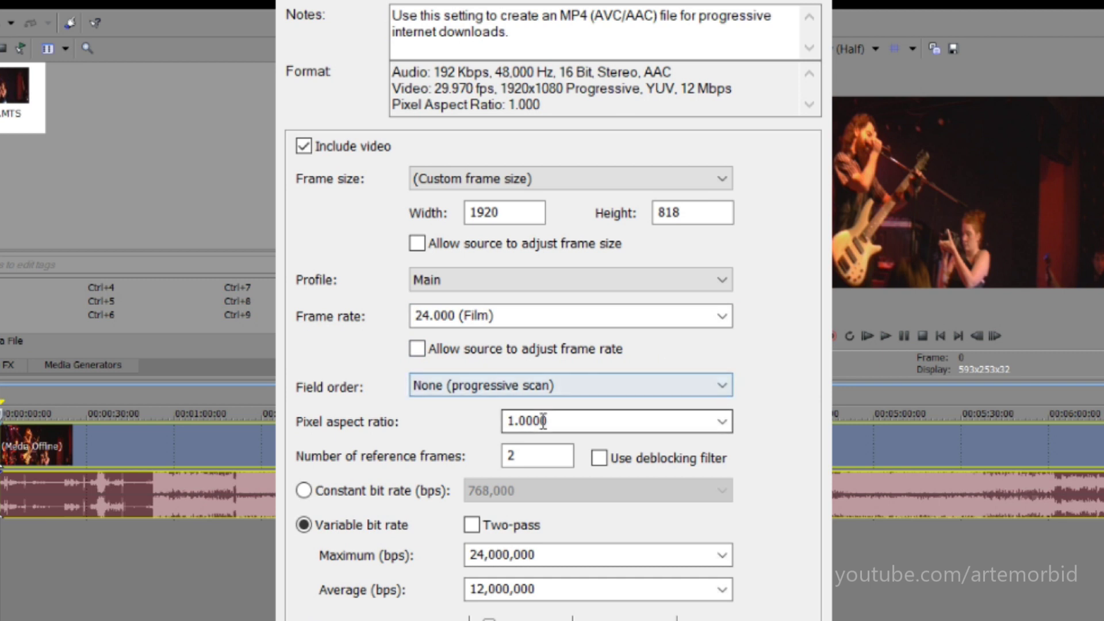